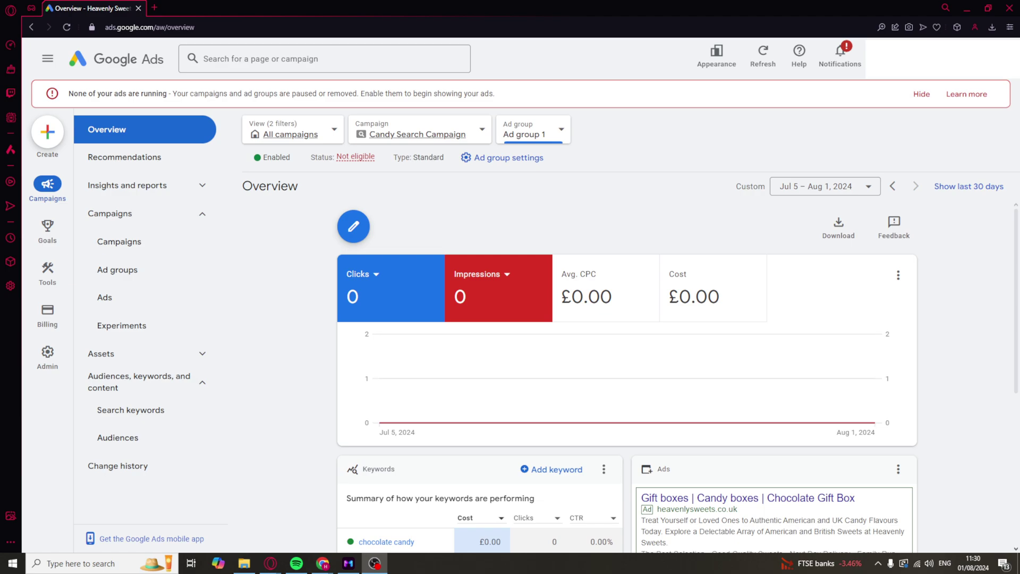
- Focus the browser window showing the Google Ads payment methods page
left_click(676, 142)
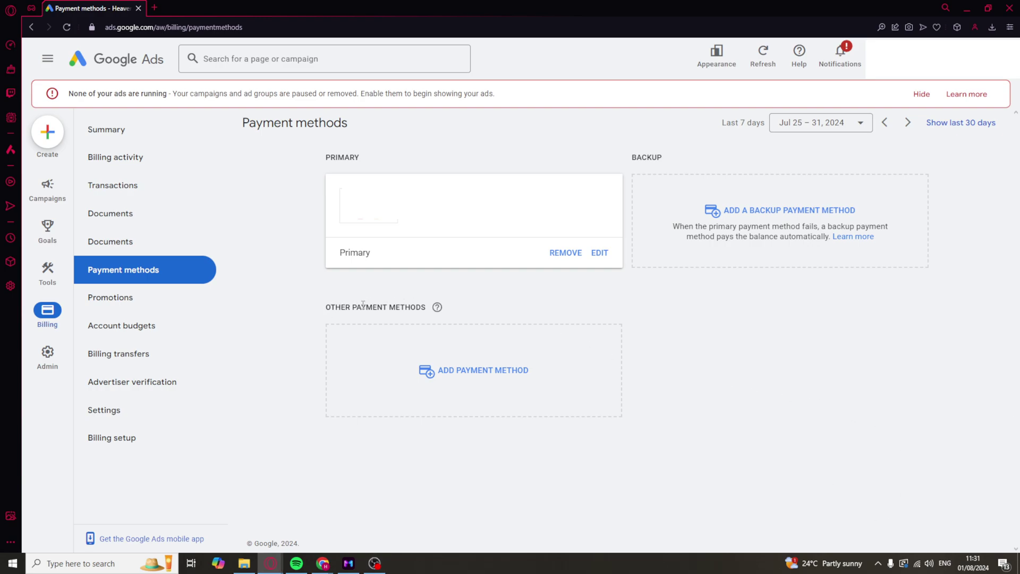
- Add another payment method and pick 'Add credit or debit card' to reveal the card number field
left_click(490, 374)
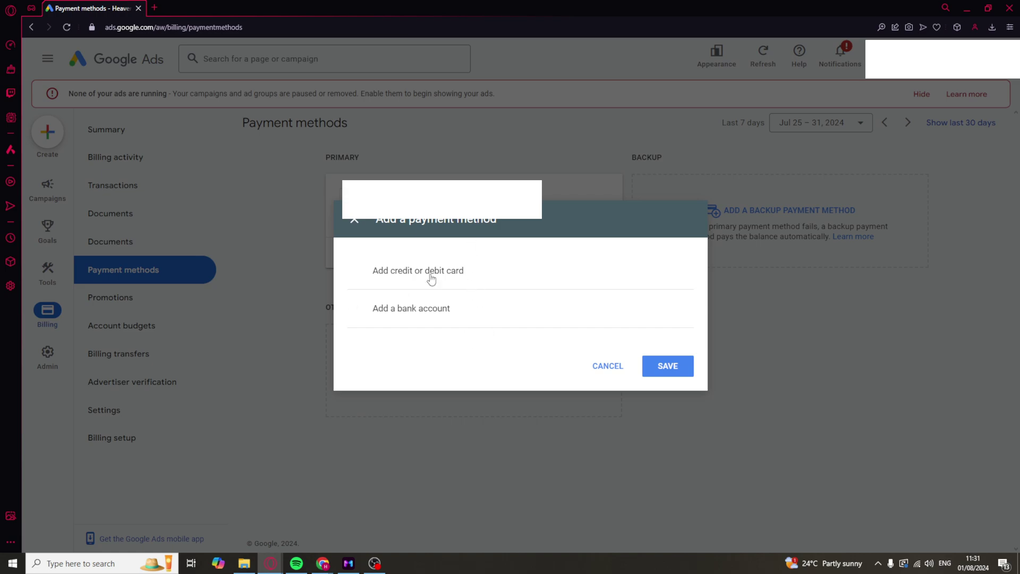
left_click(400, 275)
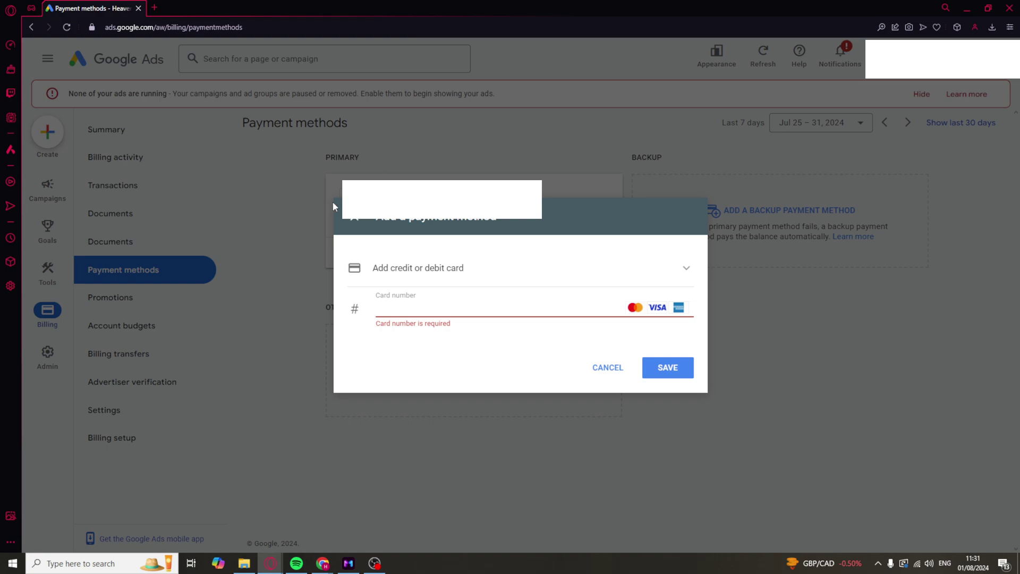
- Dismiss the Add a payment method dialog without saving the card
left_click(354, 221)
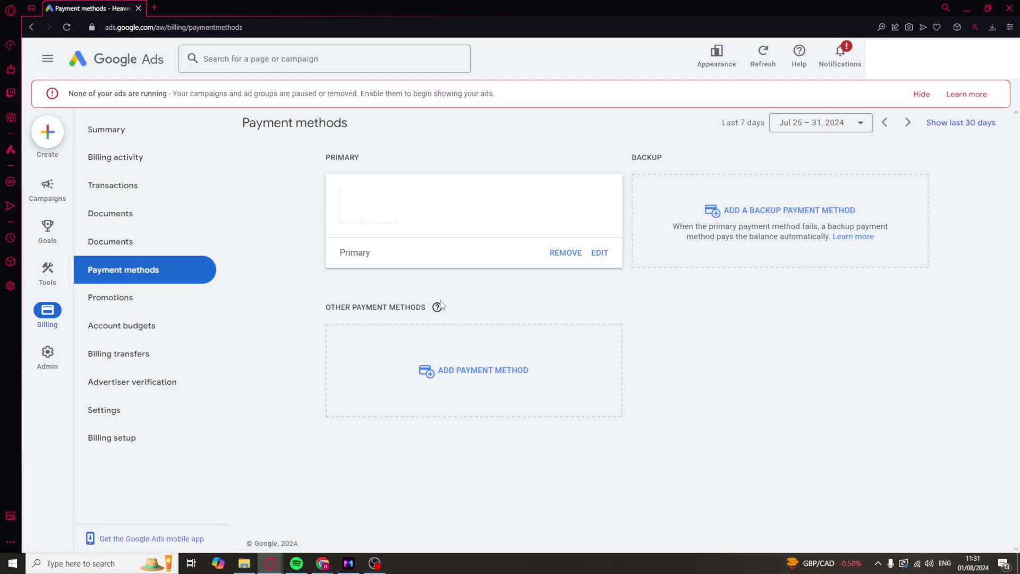